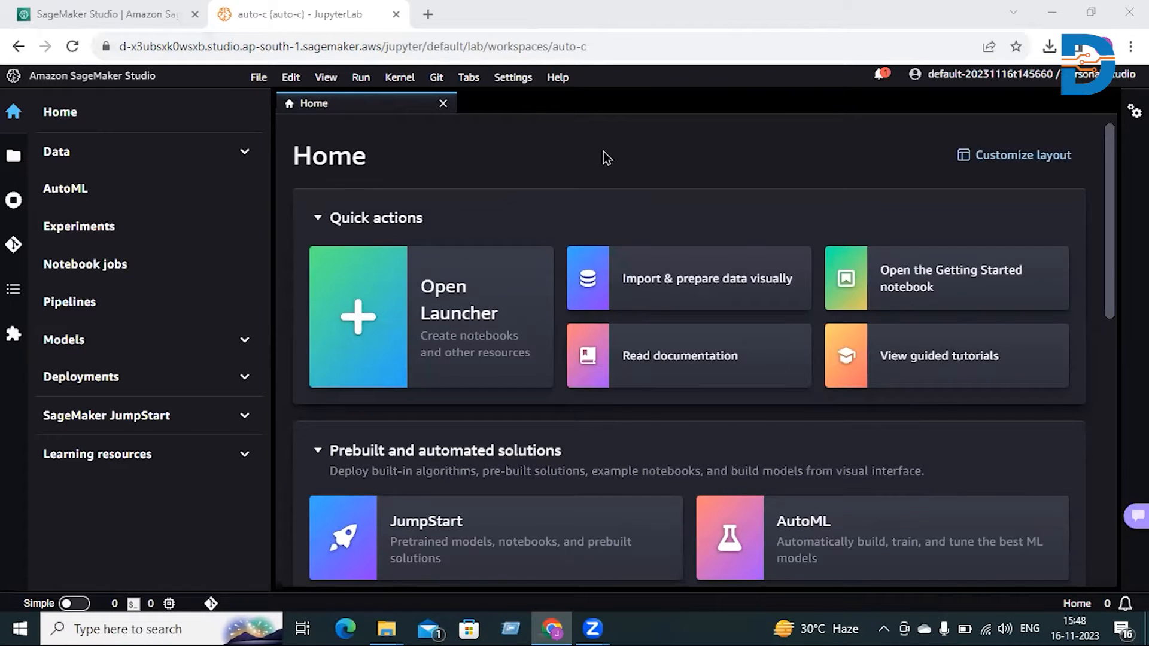
{"action": "scroll", "coordinate": [603, 159], "scroll_direction": "down", "scroll_amount": 2}
{"action": "scroll", "coordinate": [599, 160], "scroll_direction": "up", "scroll_amount": 2}
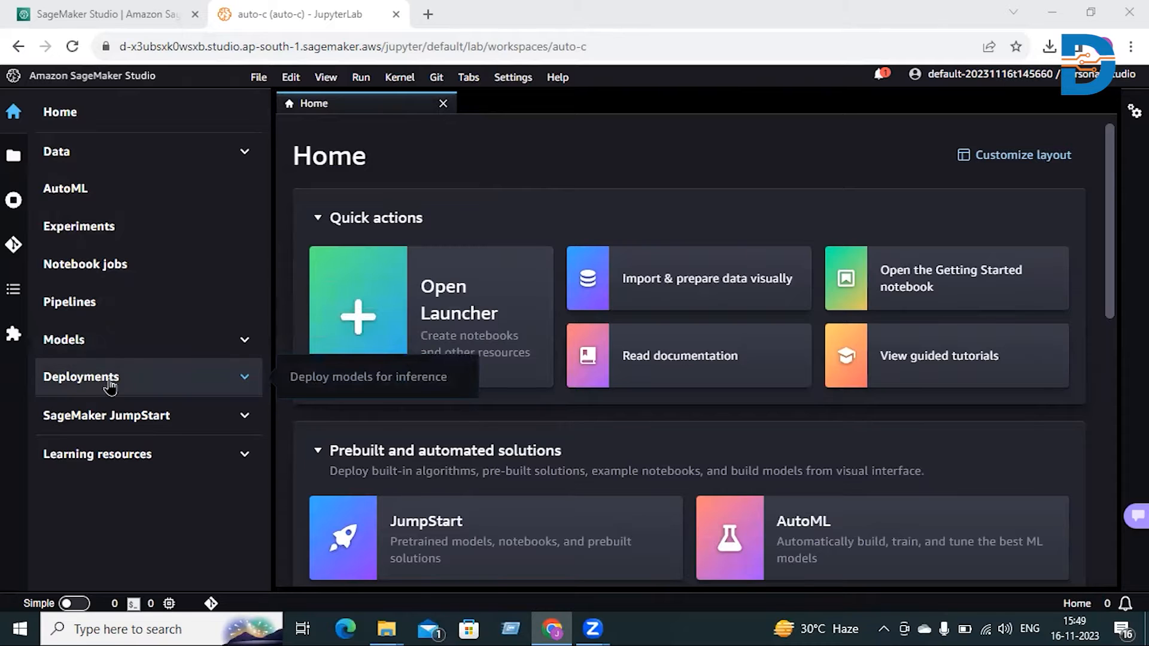
Start a new project under Deployments using the SageMaker template "Model building, training, and deployment".
{"action": "left_click", "coordinate": [244, 381]}
{"action": "scroll", "coordinate": [216, 435], "scroll_direction": "down", "scroll_amount": 1}
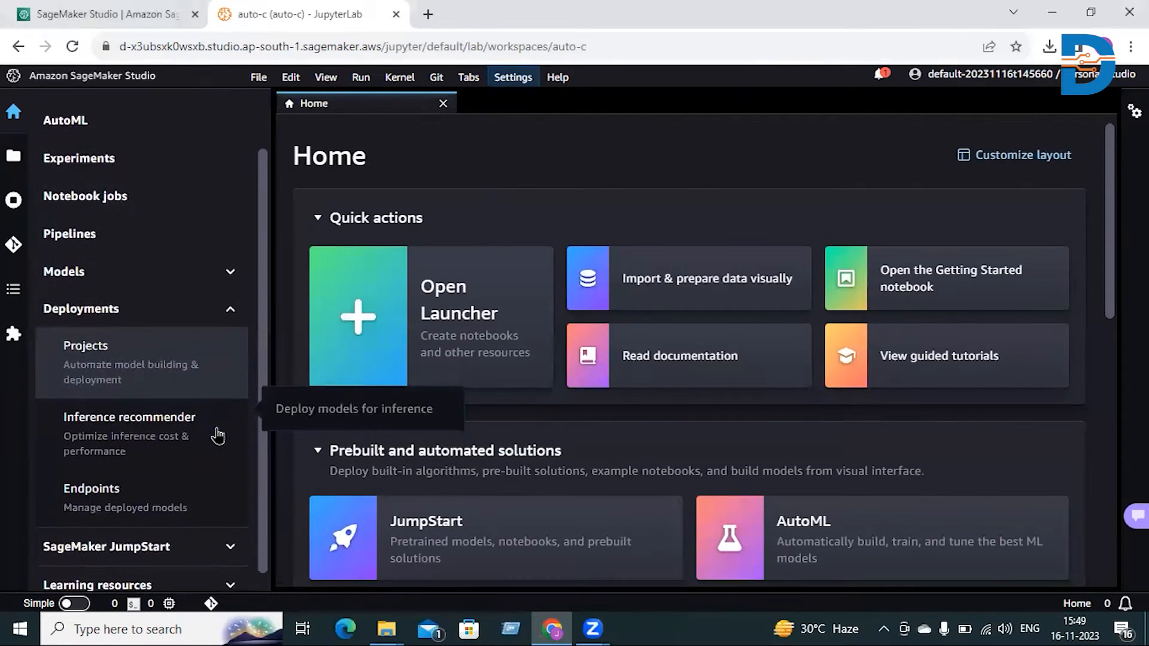
{"action": "left_click", "coordinate": [105, 361]}
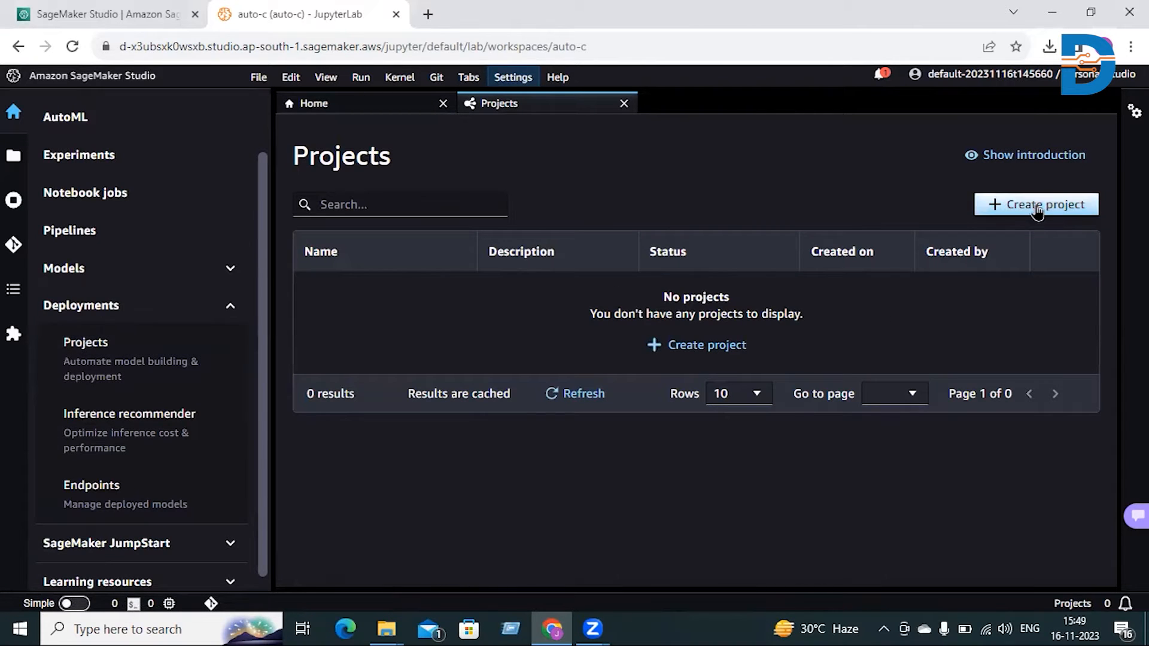
{"action": "left_click", "coordinate": [1041, 207]}
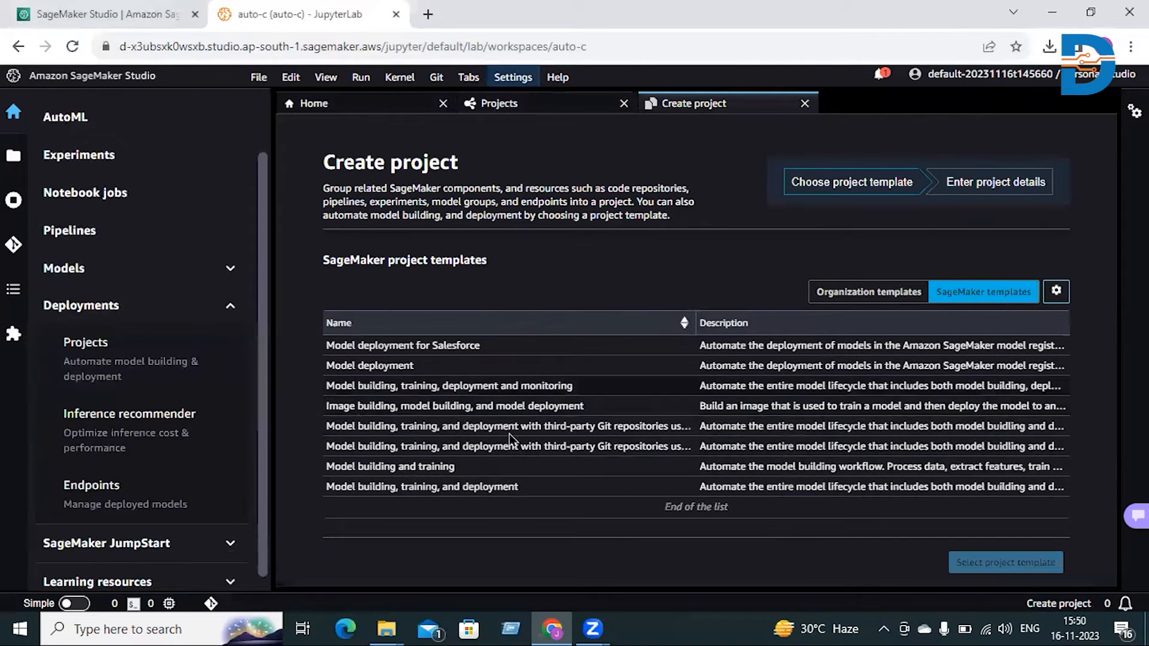
{"action": "left_click", "coordinate": [463, 487]}
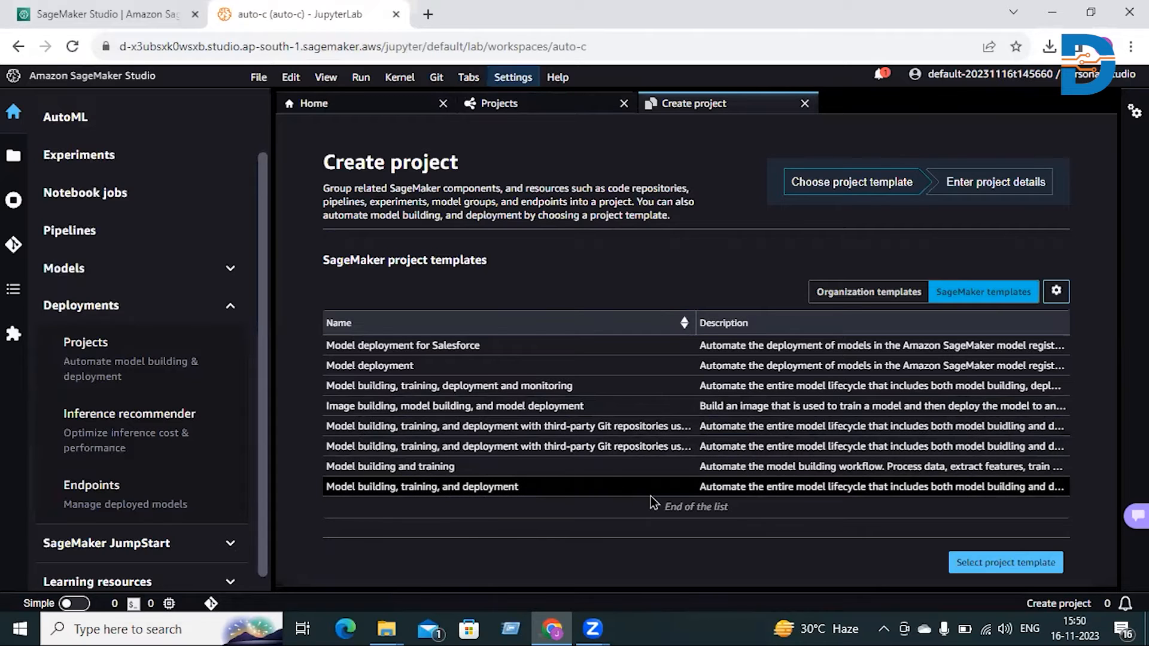
{"action": "left_click", "coordinate": [1022, 565]}
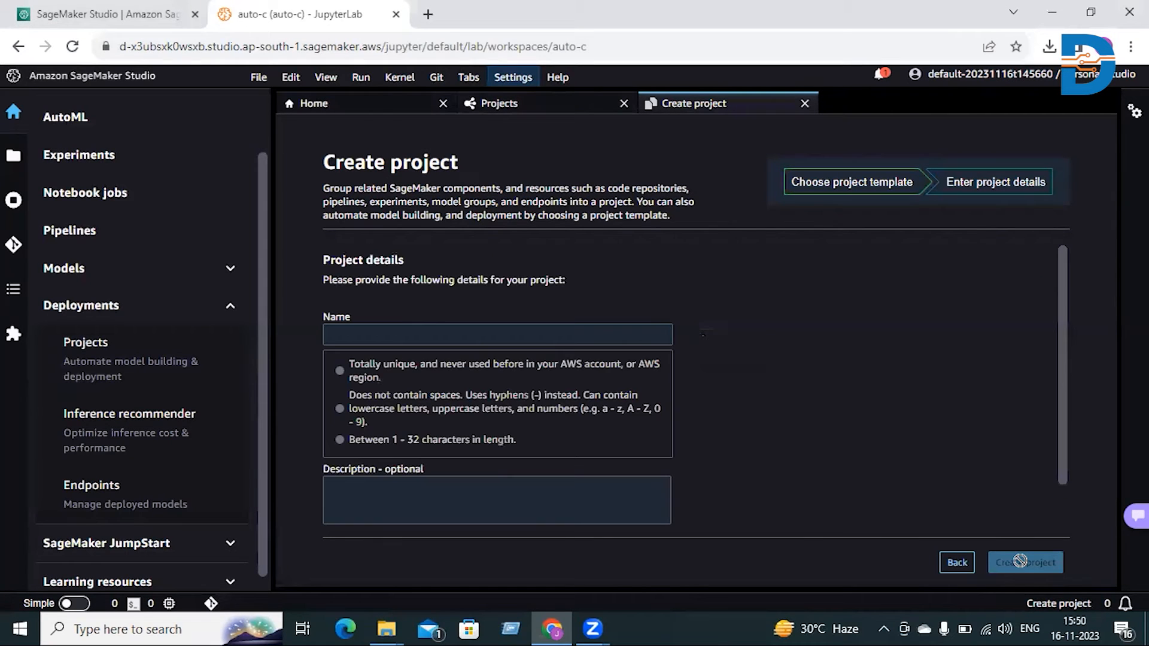
Name the project project-1, leave the description and tags empty, and create it.
{"action": "left_click", "coordinate": [373, 338]}
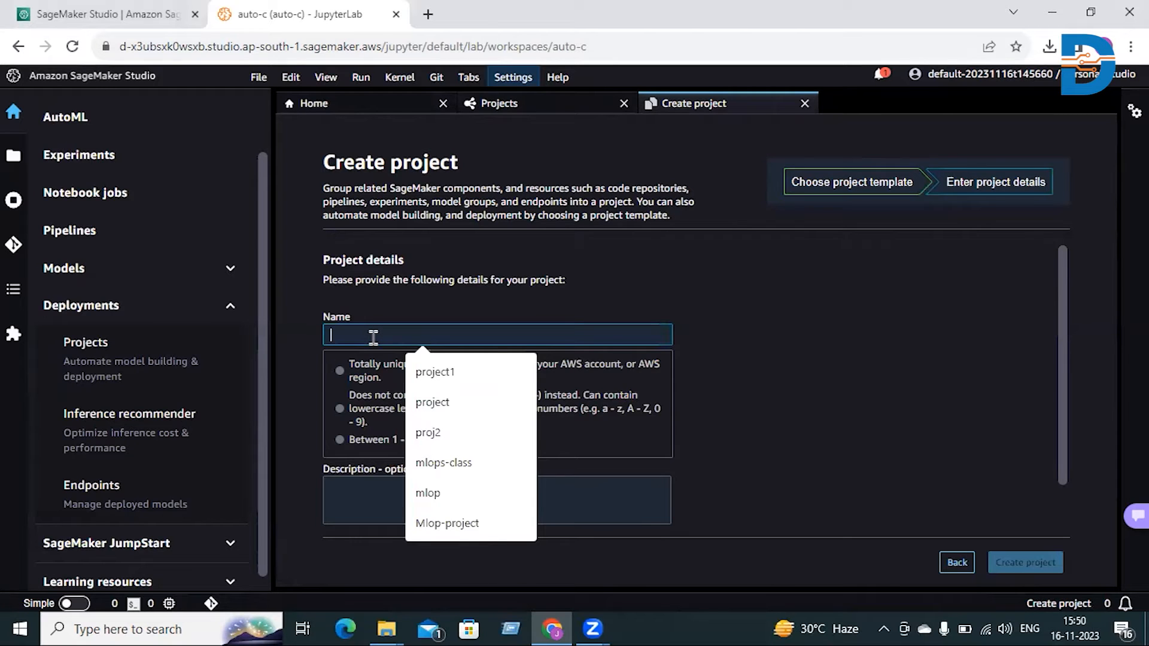
{"action": "type", "text": "pro"}
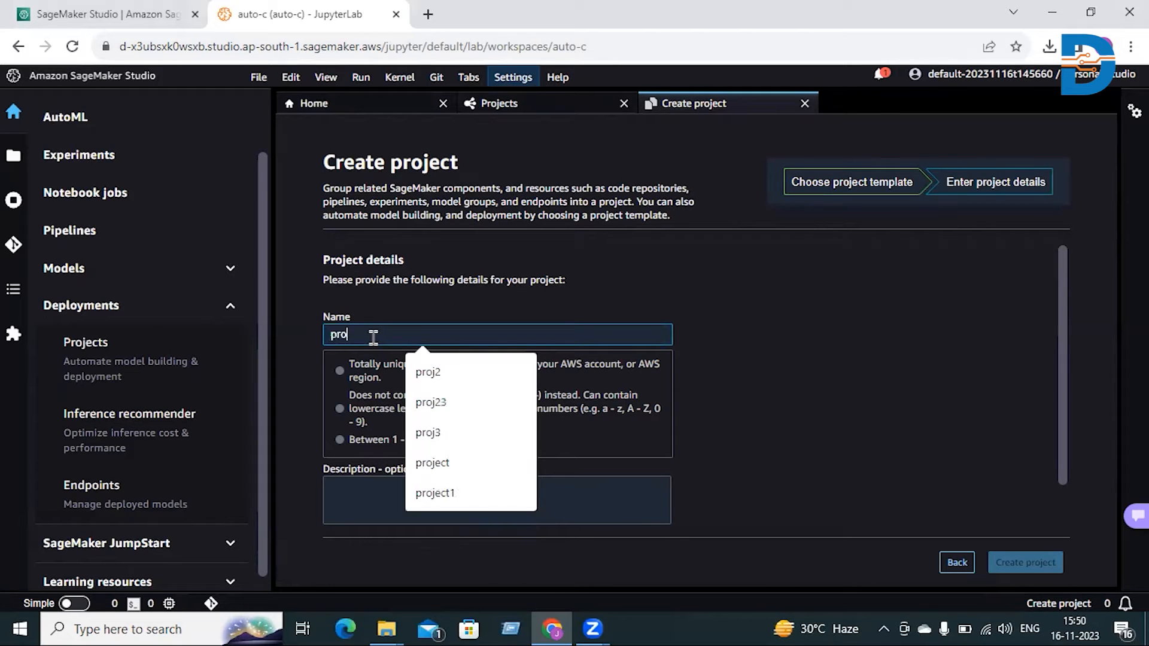
{"action": "type", "text": "ject"}
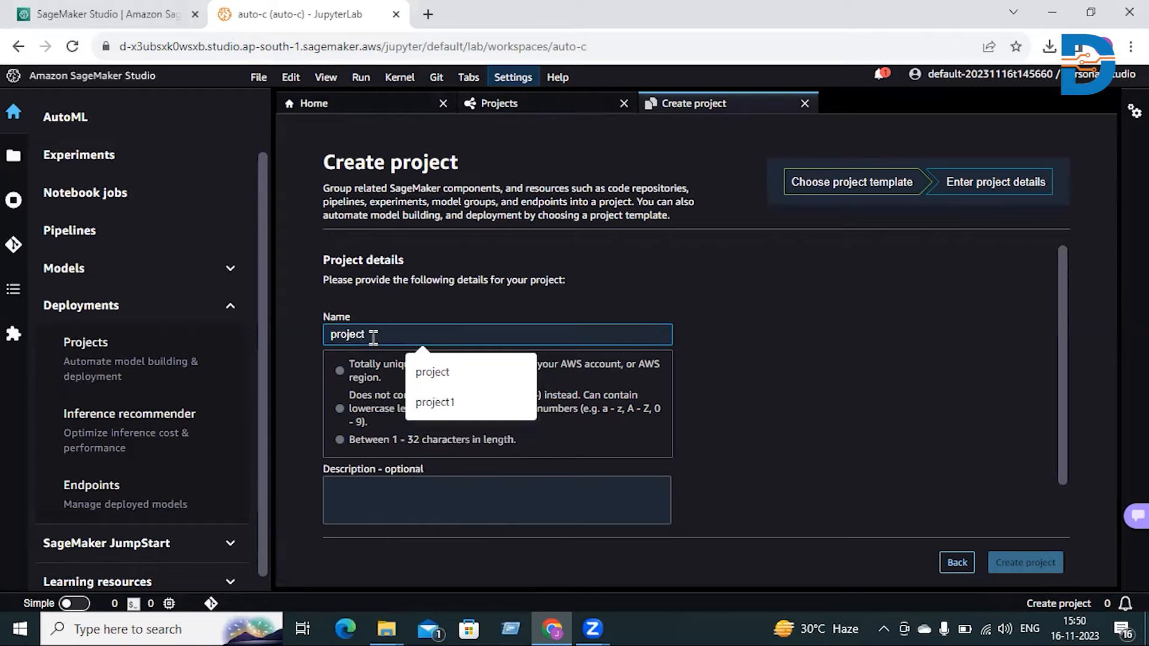
{"action": "type", "text": "-1"}
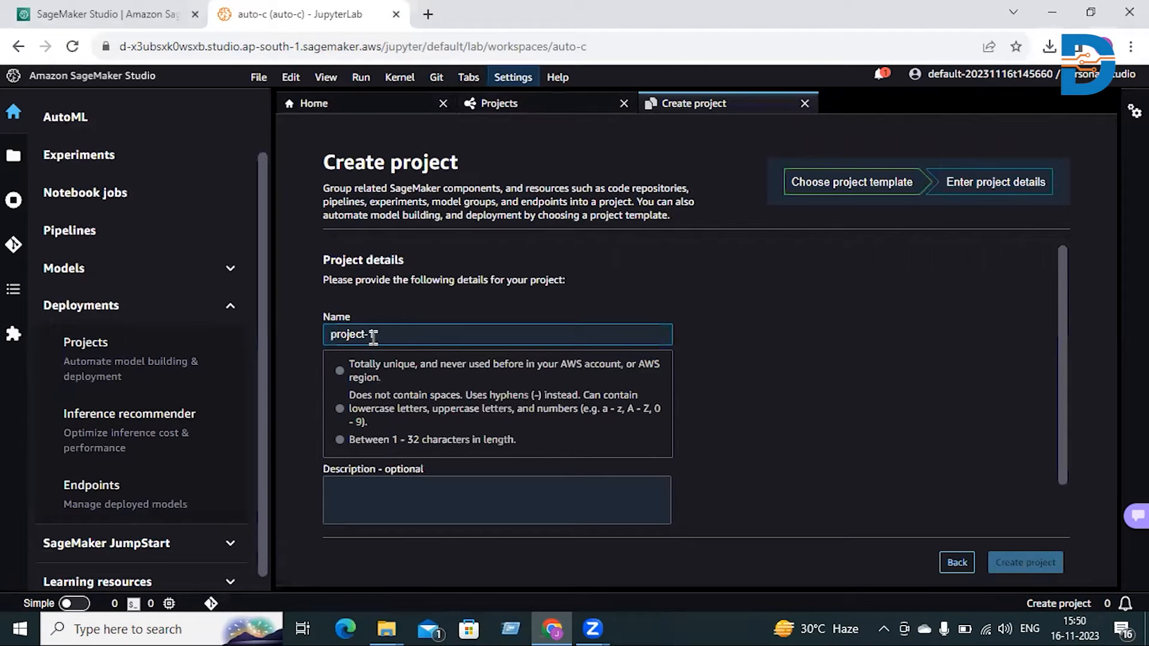
{"action": "scroll", "coordinate": [506, 359], "scroll_direction": "down", "scroll_amount": 1}
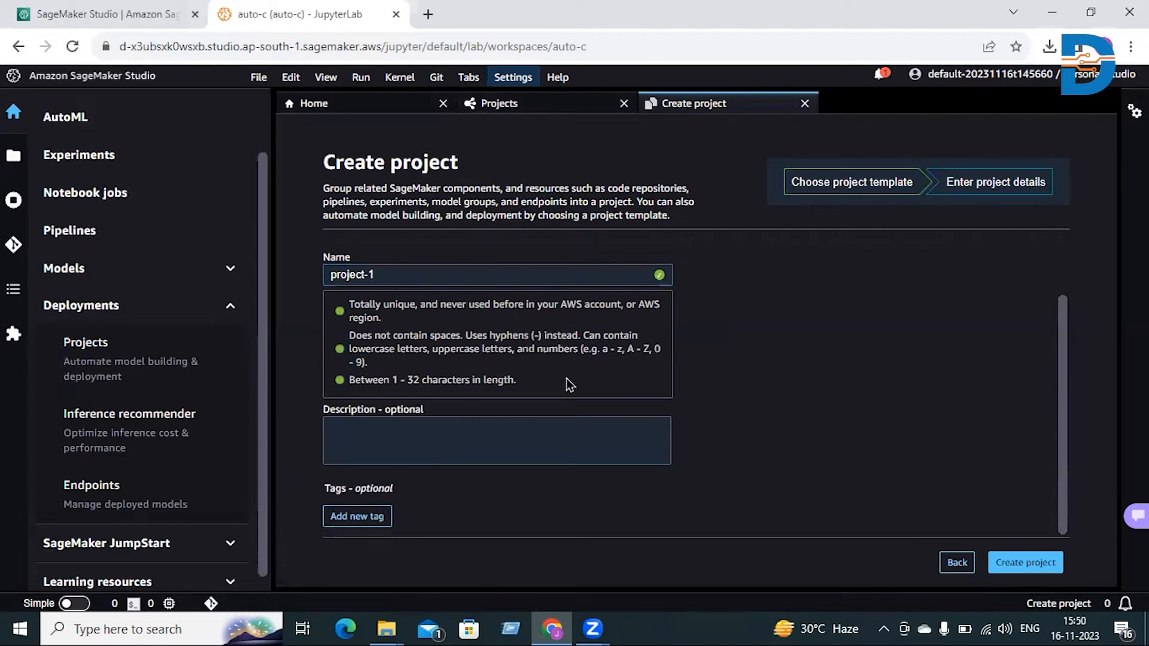
{"action": "scroll", "coordinate": [566, 378], "scroll_direction": "up", "scroll_amount": 1}
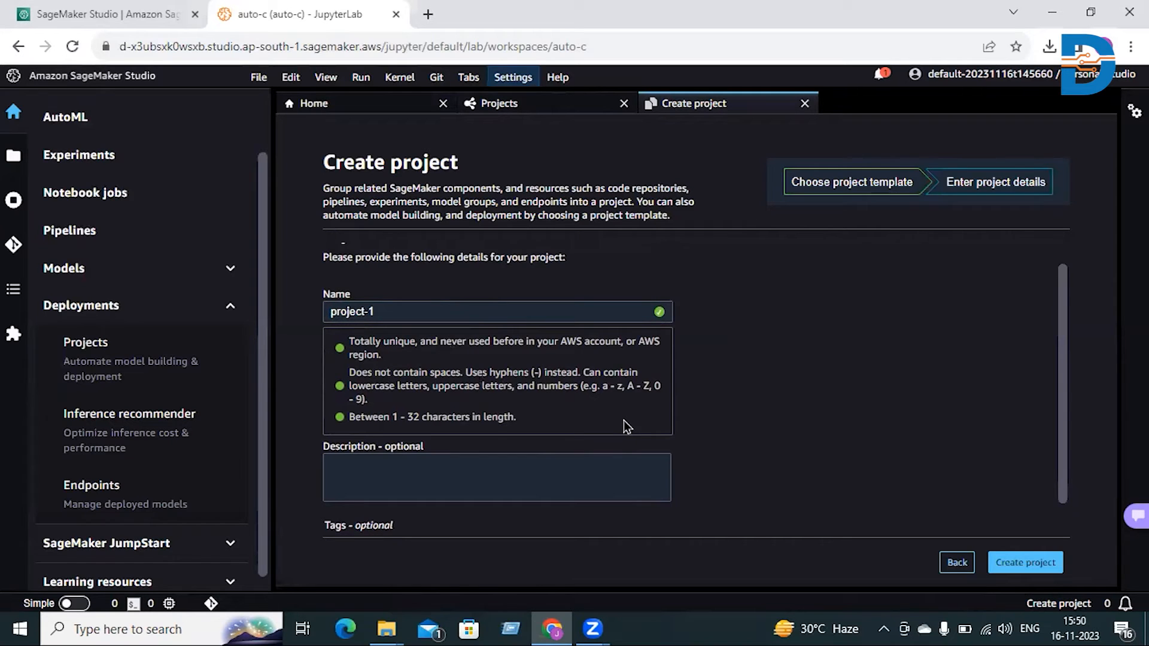
{"action": "scroll", "coordinate": [624, 422], "scroll_direction": "down", "scroll_amount": 1}
{"action": "scroll", "coordinate": [623, 420], "scroll_direction": "up", "scroll_amount": 1}
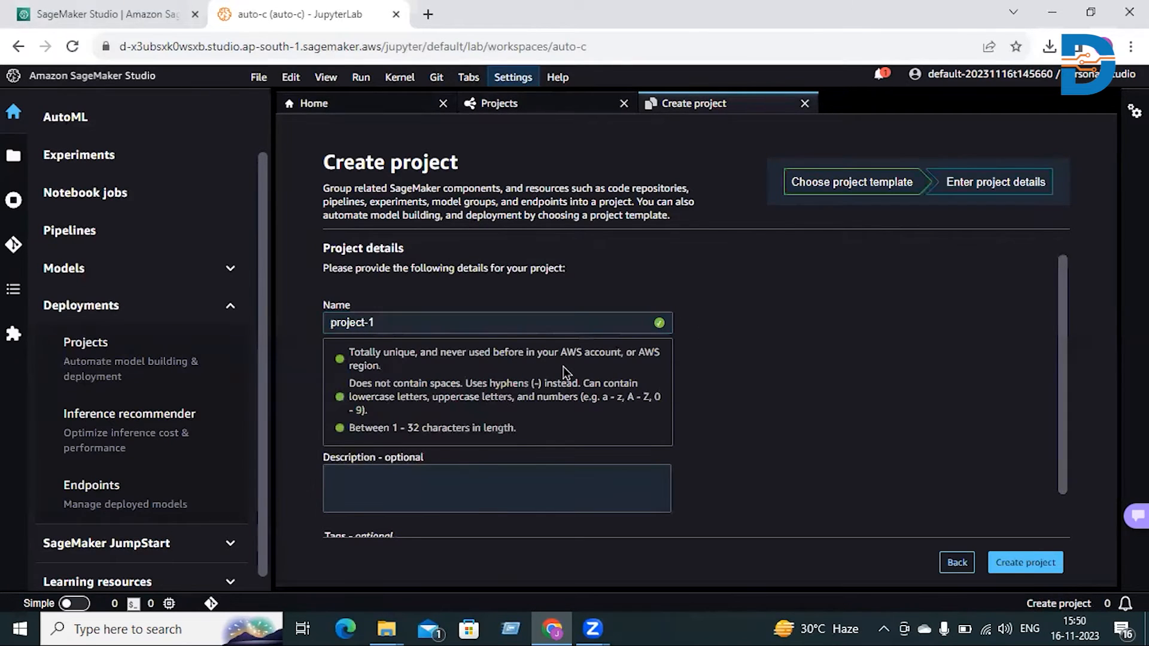
{"action": "scroll", "coordinate": [564, 373], "scroll_direction": "down", "scroll_amount": 1}
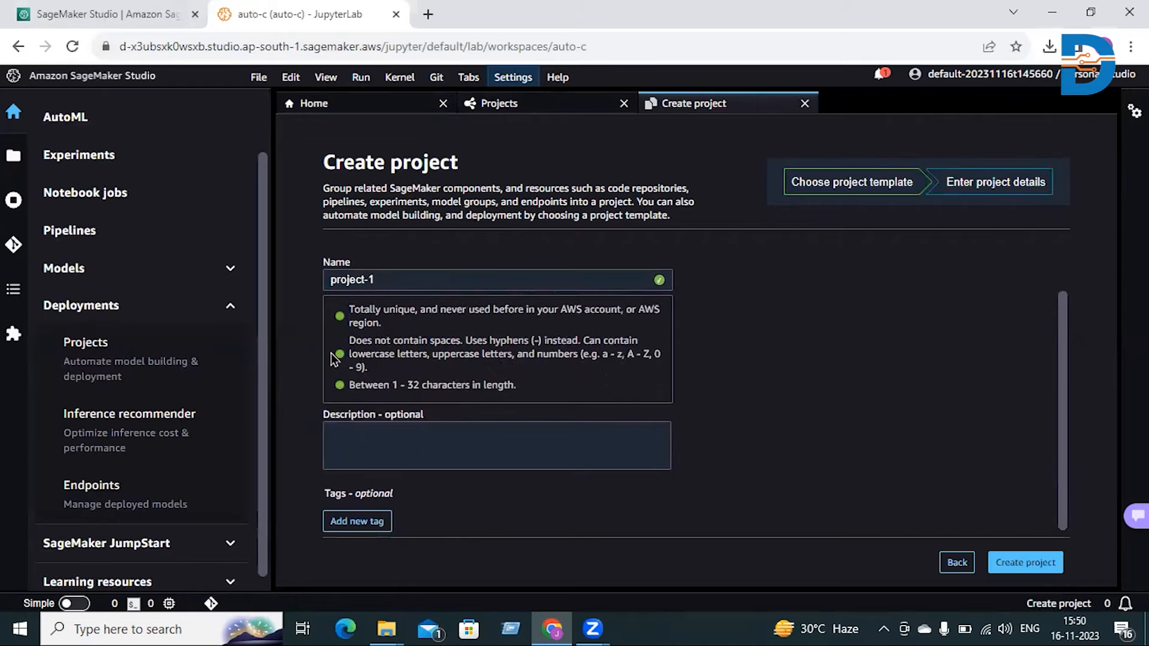
{"action": "scroll", "coordinate": [546, 384], "scroll_direction": "down", "scroll_amount": 1}
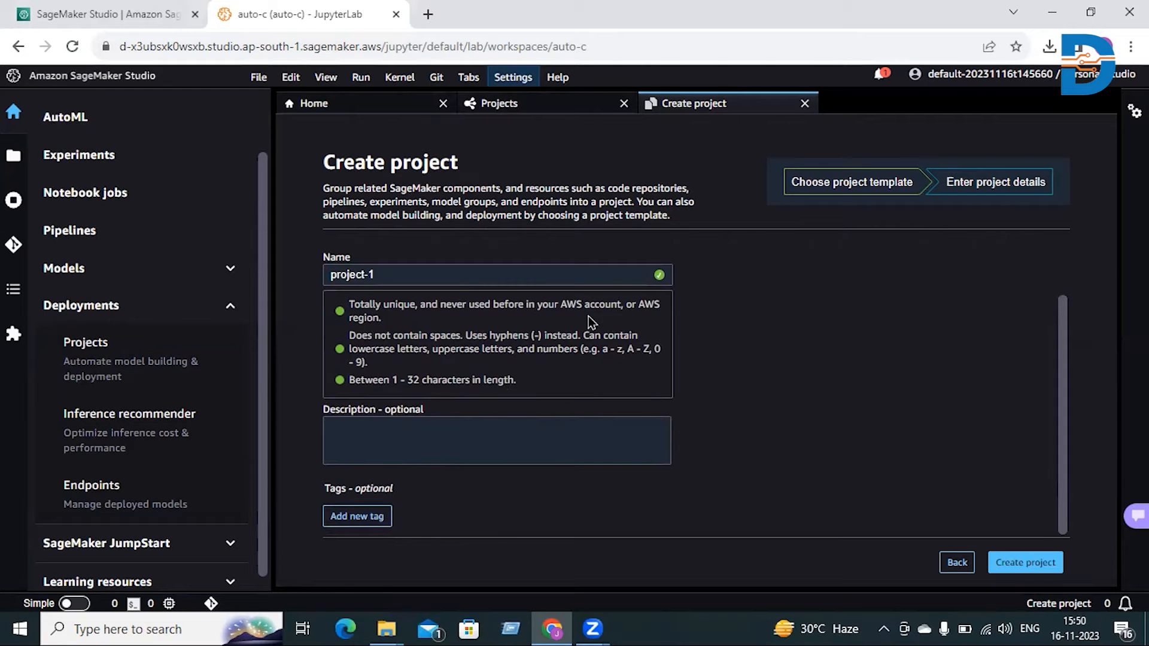
{"action": "scroll", "coordinate": [588, 316], "scroll_direction": "up", "scroll_amount": 3}
{"action": "scroll", "coordinate": [588, 316], "scroll_direction": "down", "scroll_amount": 3}
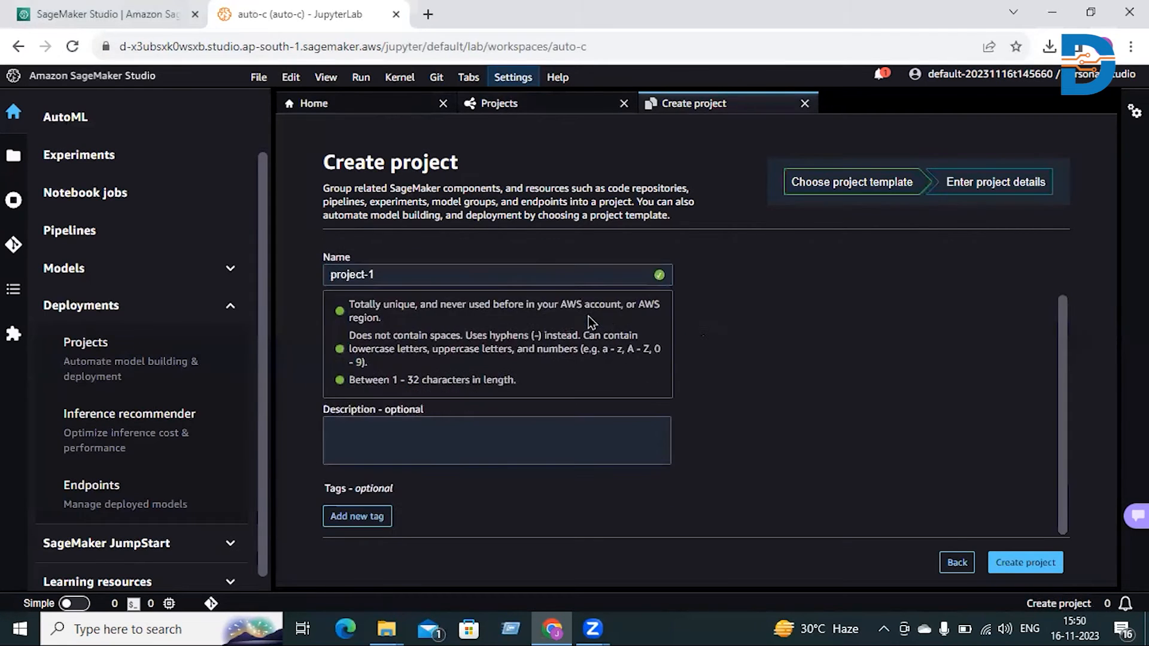
{"action": "left_click", "coordinate": [1042, 572]}
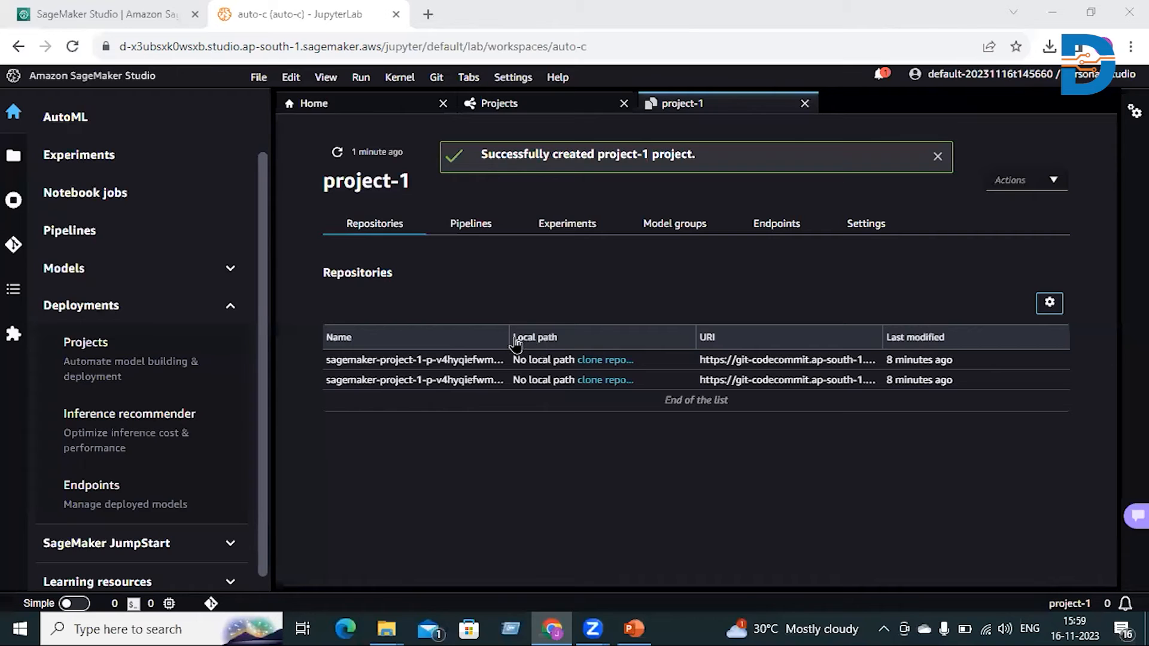
Inspect the full repository names of project-1 and clone the modelbuild repository to its default local path.
{"action": "left_click_drag", "start_coordinate": [509, 331], "coordinate": [594, 337]}
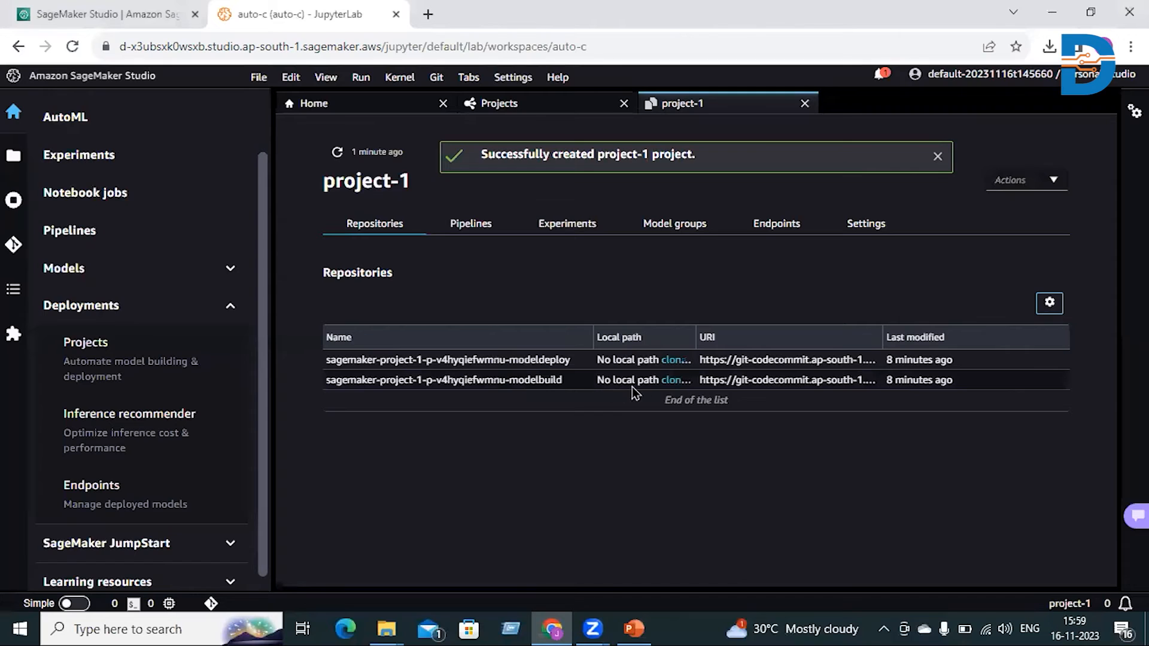
{"action": "left_click_drag", "start_coordinate": [592, 328], "coordinate": [576, 328]}
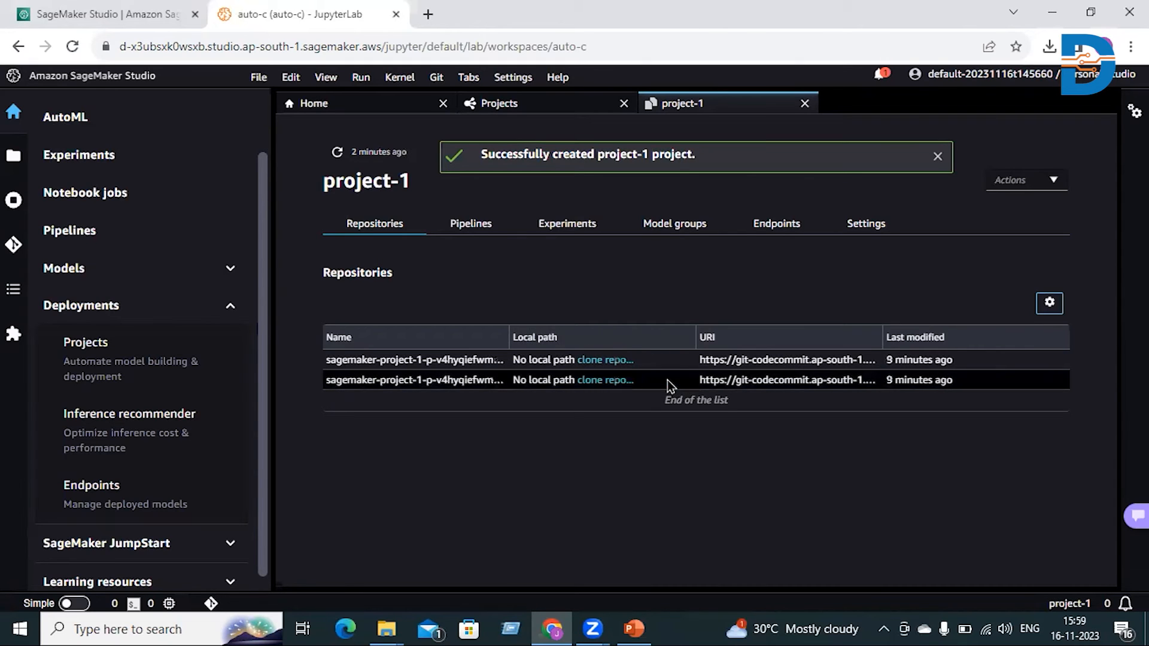
{"action": "left_click", "coordinate": [606, 382]}
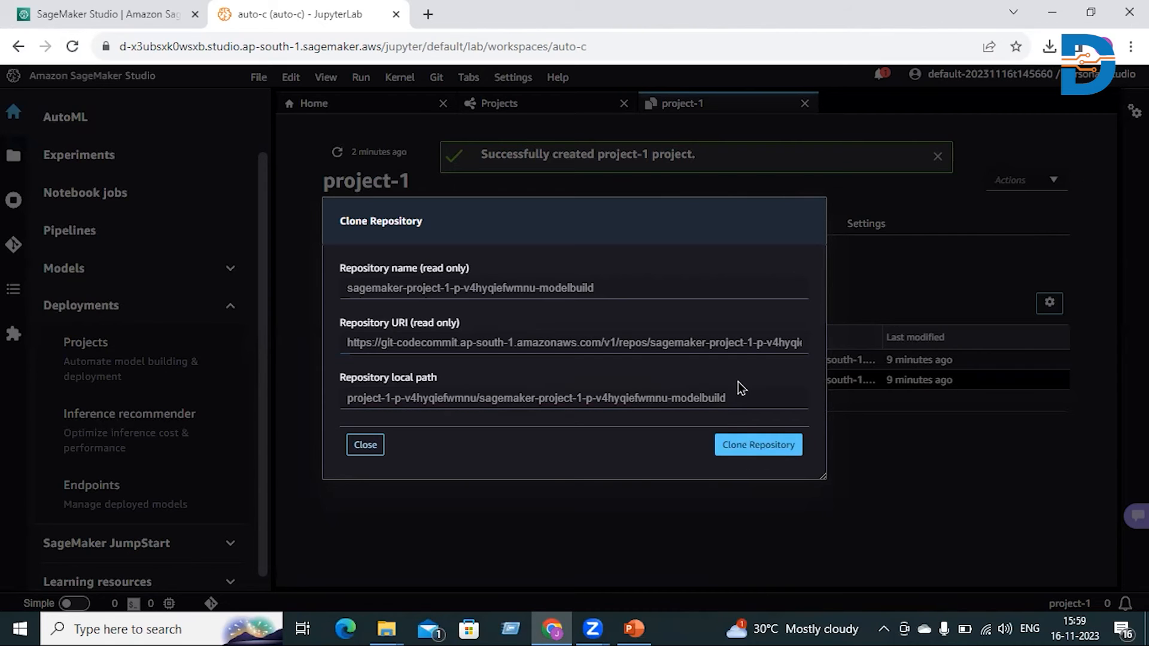
{"action": "left_click", "coordinate": [761, 451]}
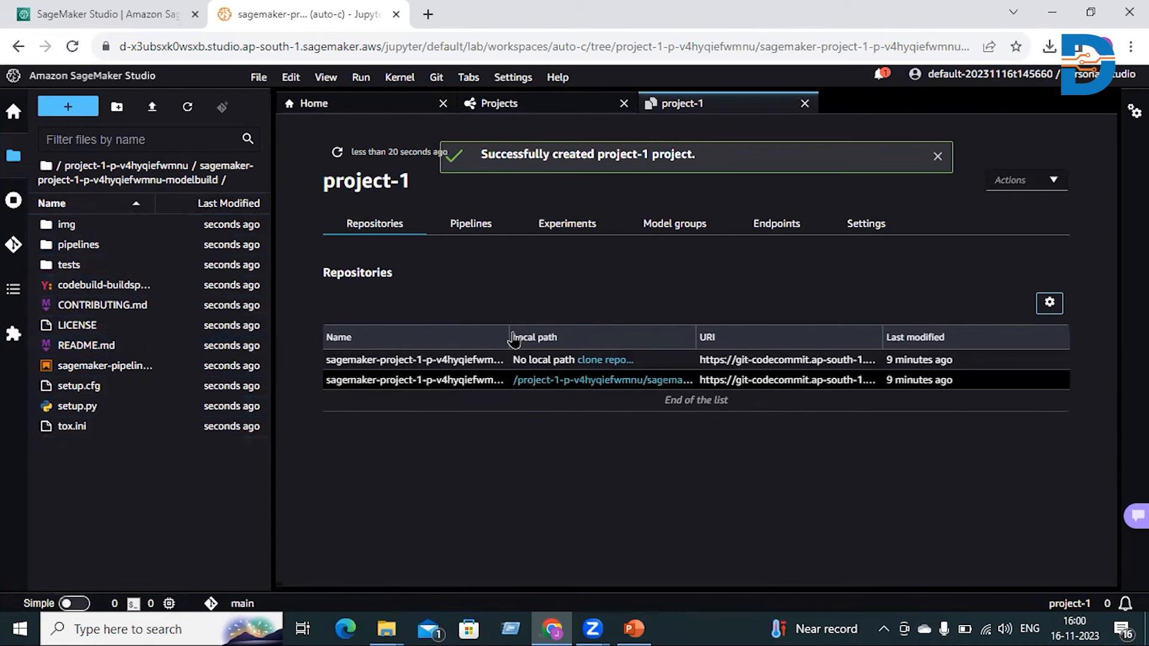
Clone the modeldeploy repository of project-1 to its default local path.
{"action": "left_click", "coordinate": [607, 360]}
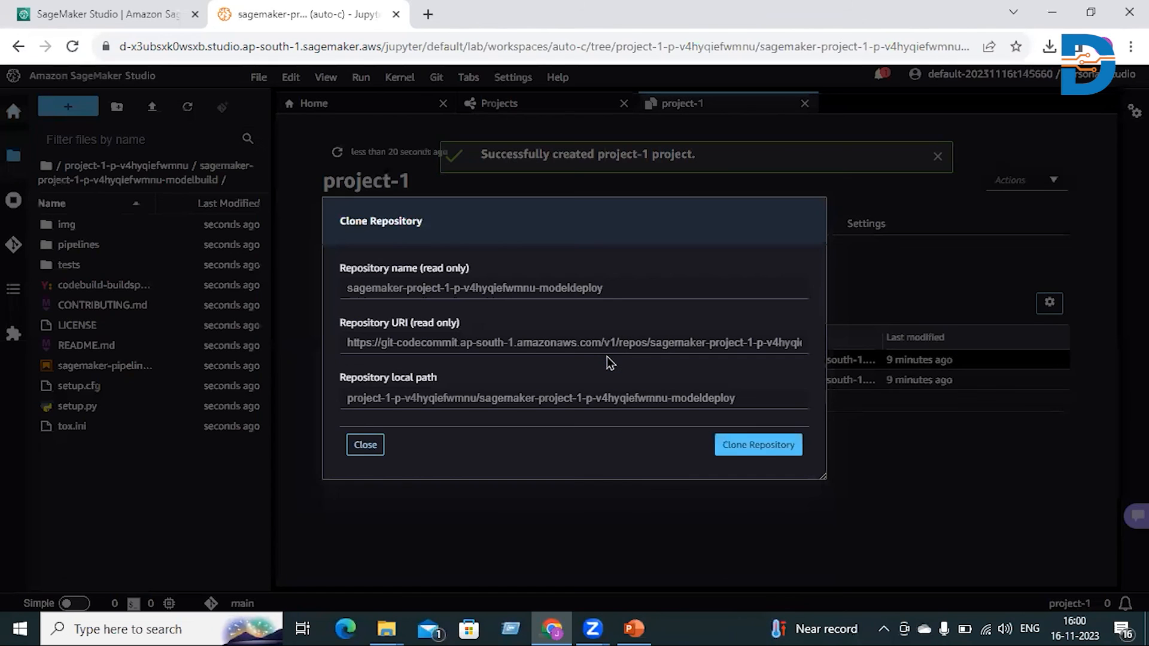
{"action": "left_click", "coordinate": [766, 445]}
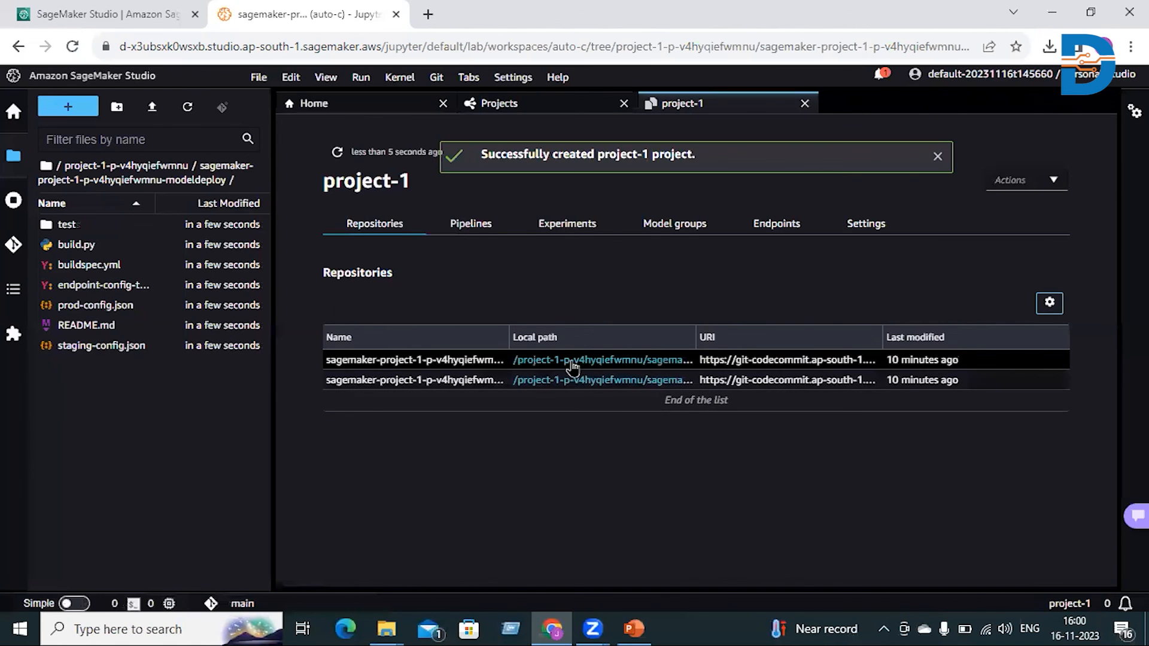
Check the names of the cloned repositories and the pipelines of project-1, ending on its repositories list.
{"action": "left_click_drag", "start_coordinate": [508, 330], "coordinate": [575, 437]}
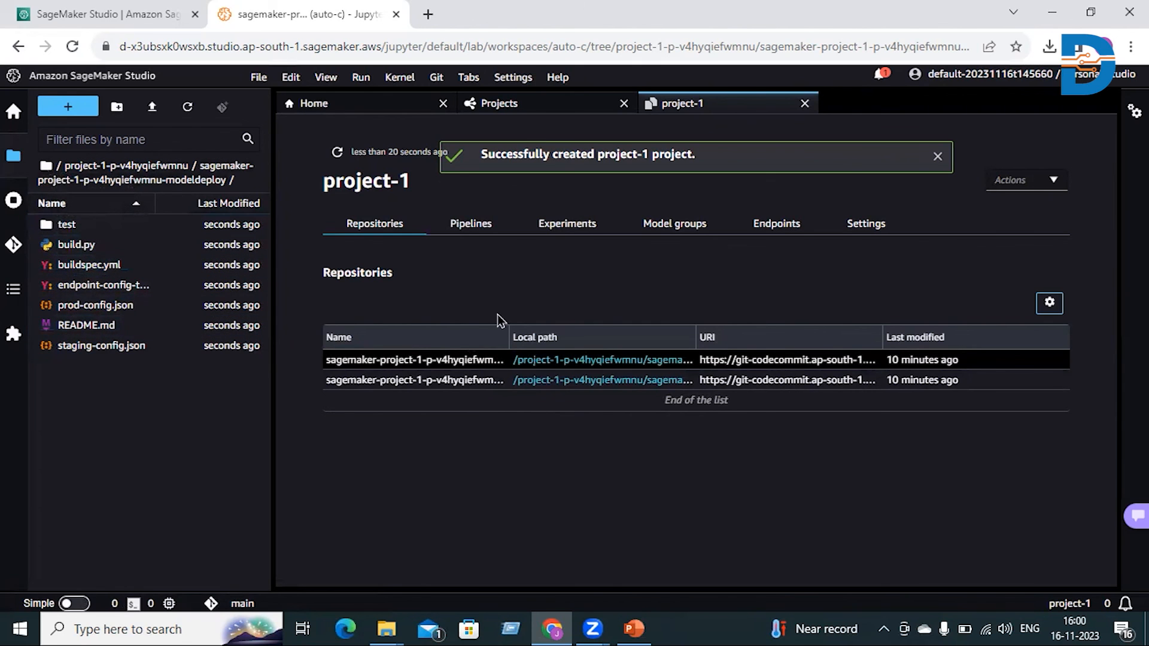
{"action": "left_click", "coordinate": [467, 228]}
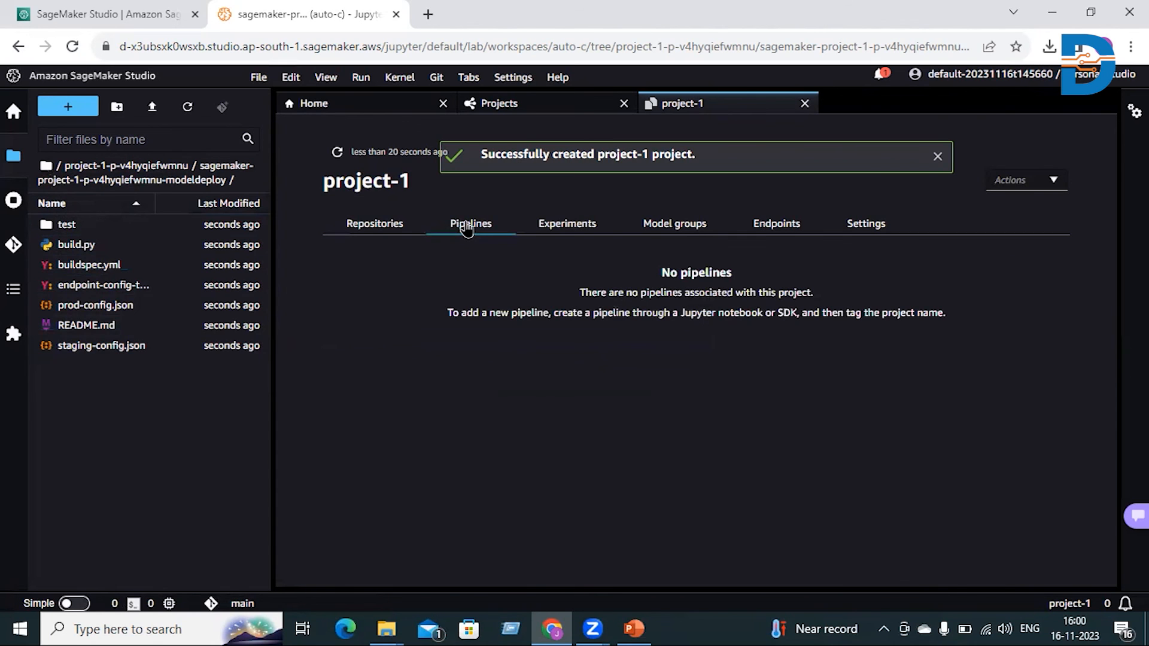
{"action": "left_click", "coordinate": [367, 228]}
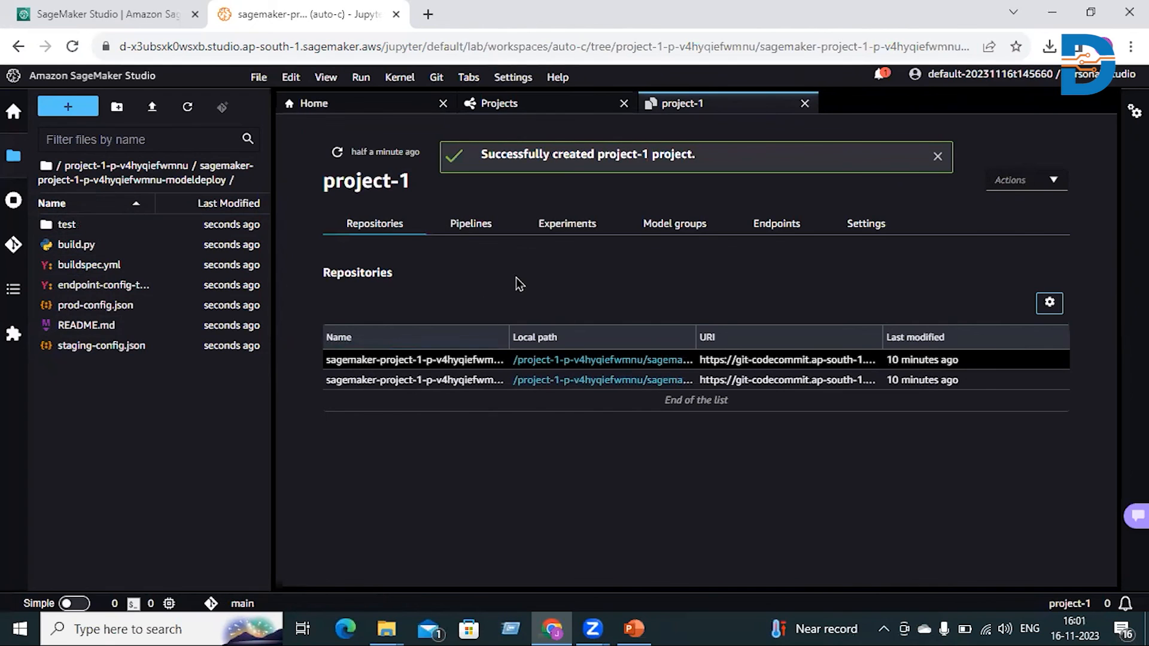